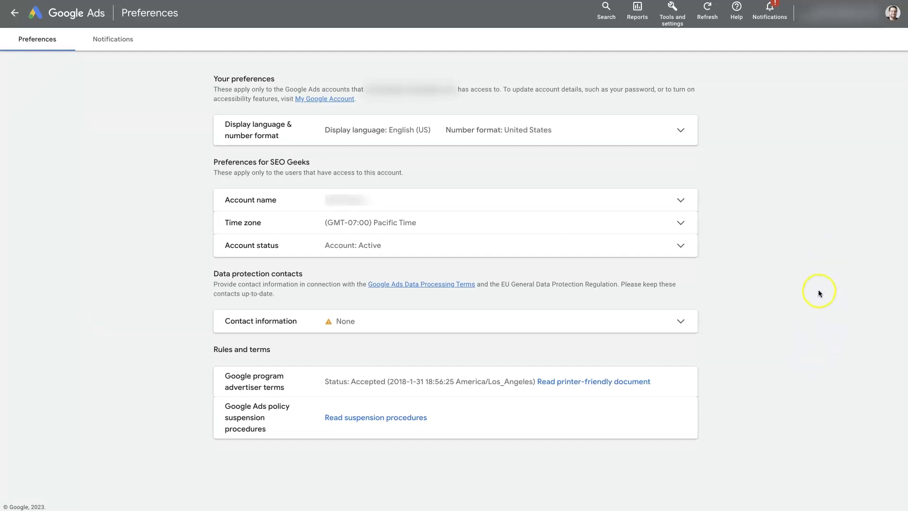
Step: Open the Tools and settings menu from the Google Ads top toolbar
click(670, 18)
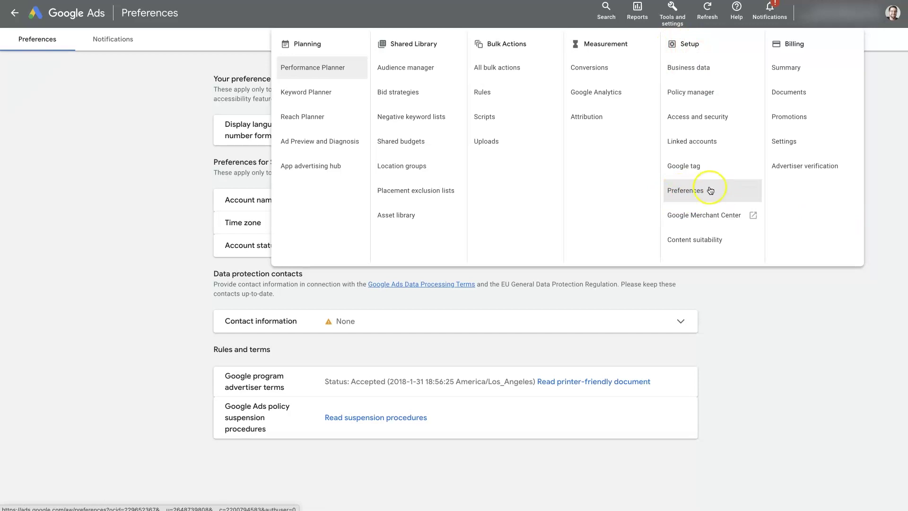
Step: Go to Setup > Preferences and expand Account status to show the cancel option
click(790, 363)
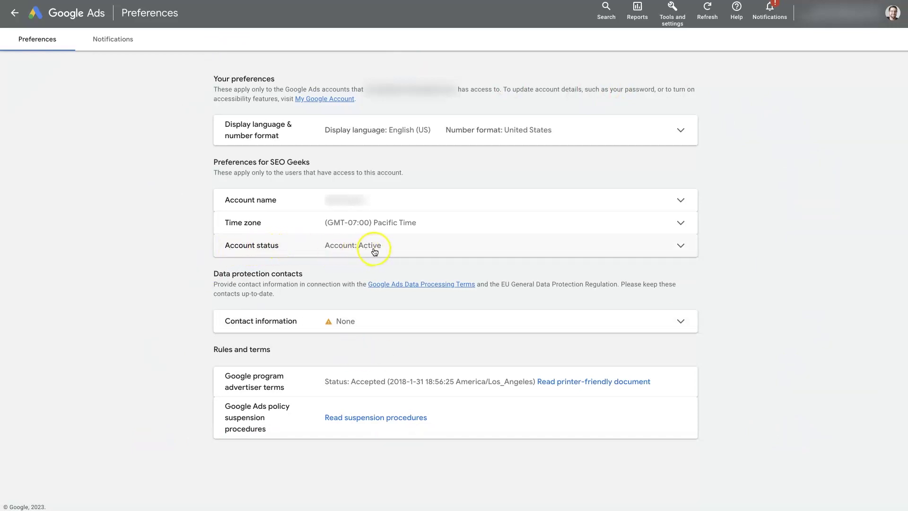
click(405, 252)
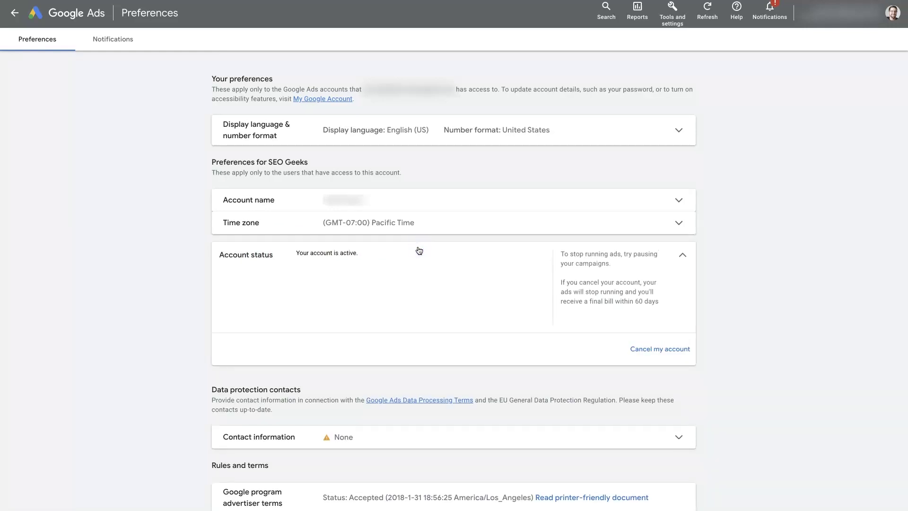
click(659, 349)
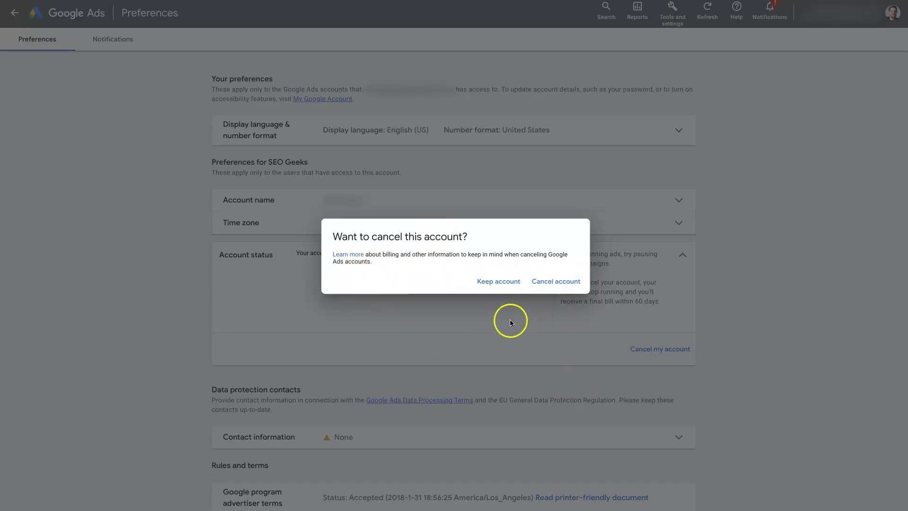
click(497, 282)
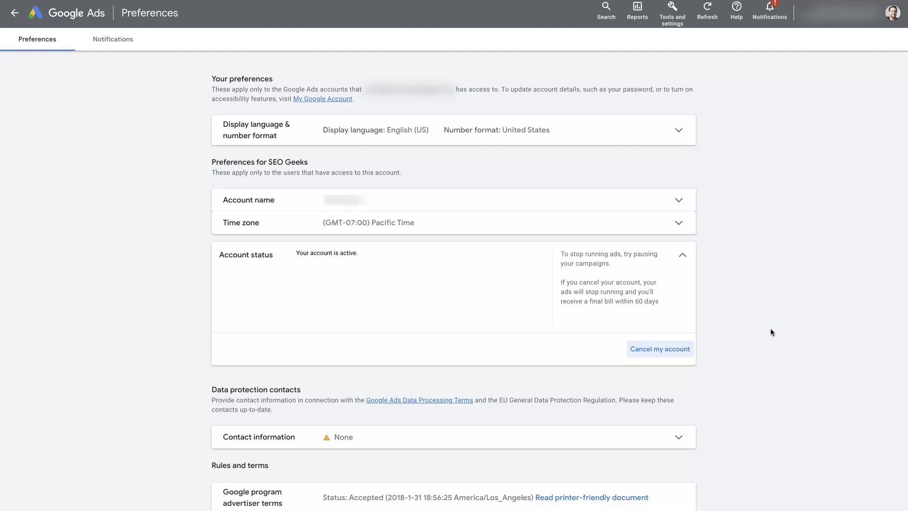
drag(670, 301, 566, 261)
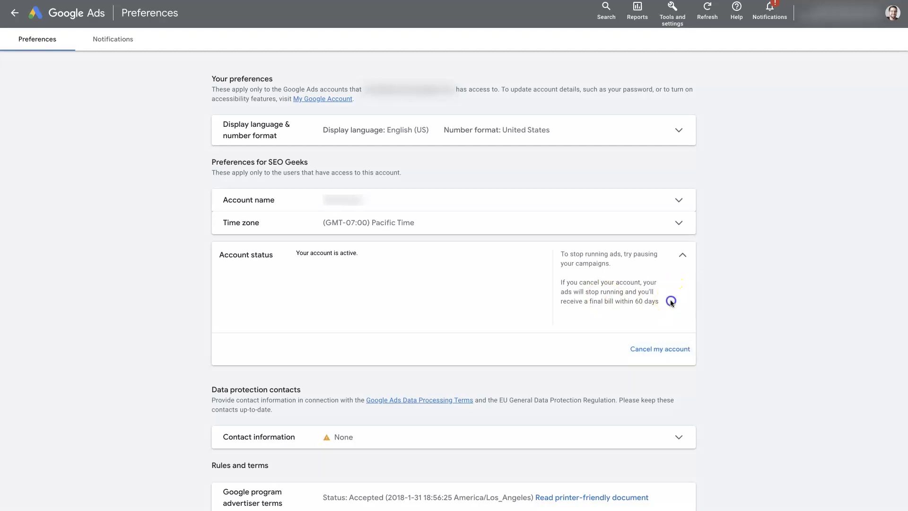
click(607, 303)
drag(660, 302, 553, 290)
click(568, 304)
drag(671, 304, 560, 281)
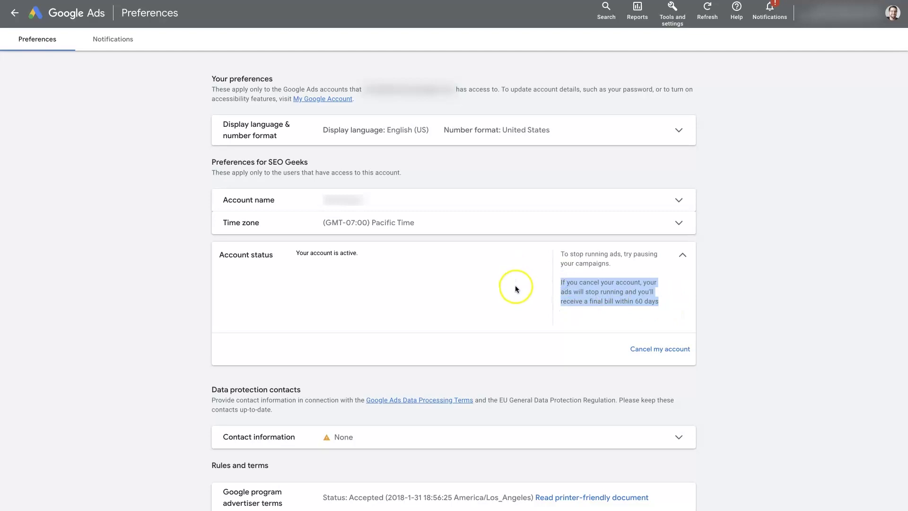
click(670, 301)
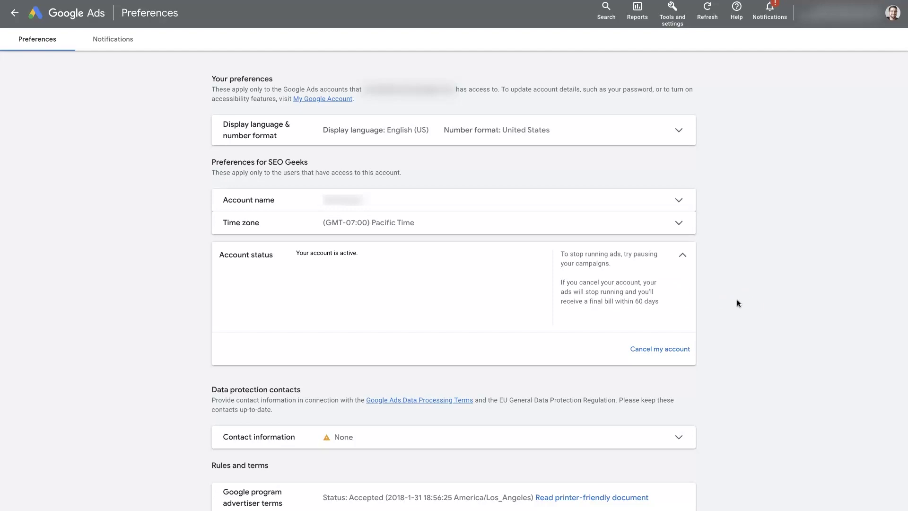
Step: Choose Cancel my account under the expanded Account status section
click(664, 354)
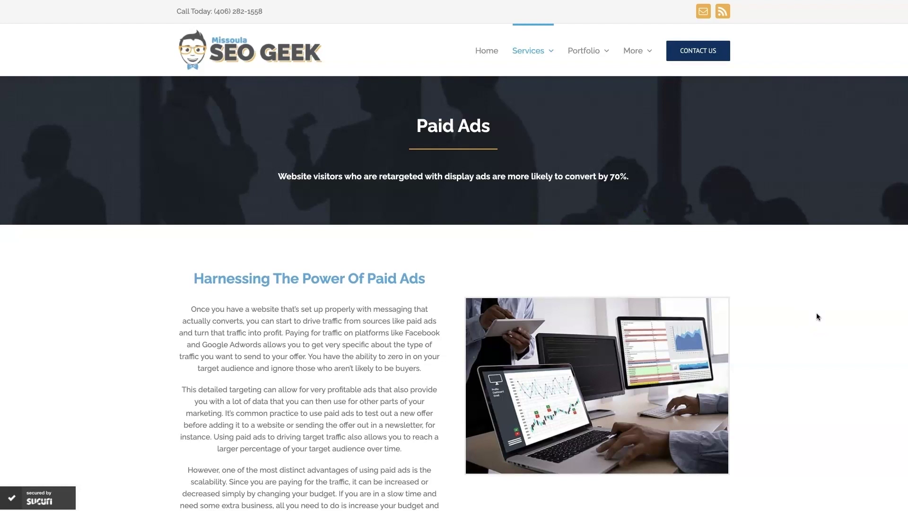
scroll(816, 316, down, 3)
scroll(805, 350, down, 3)
scroll(804, 352, down, 5)
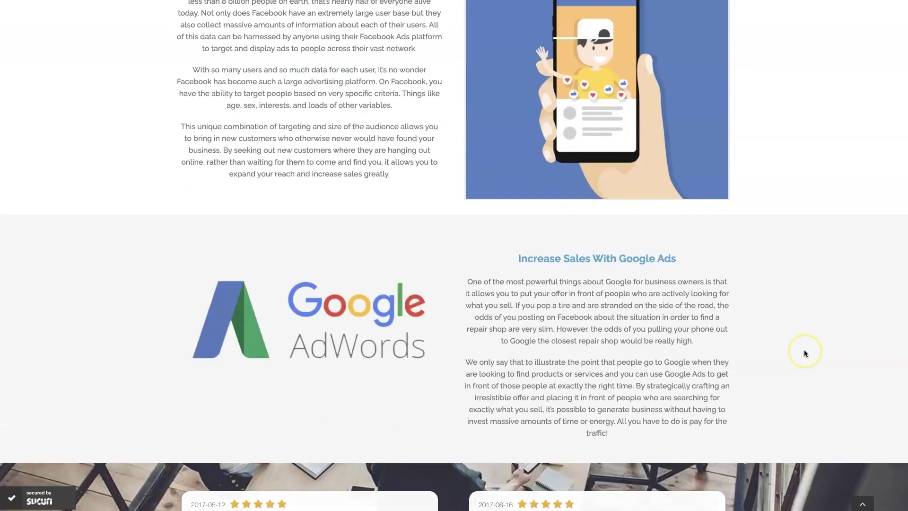
scroll(803, 353, down, 3)
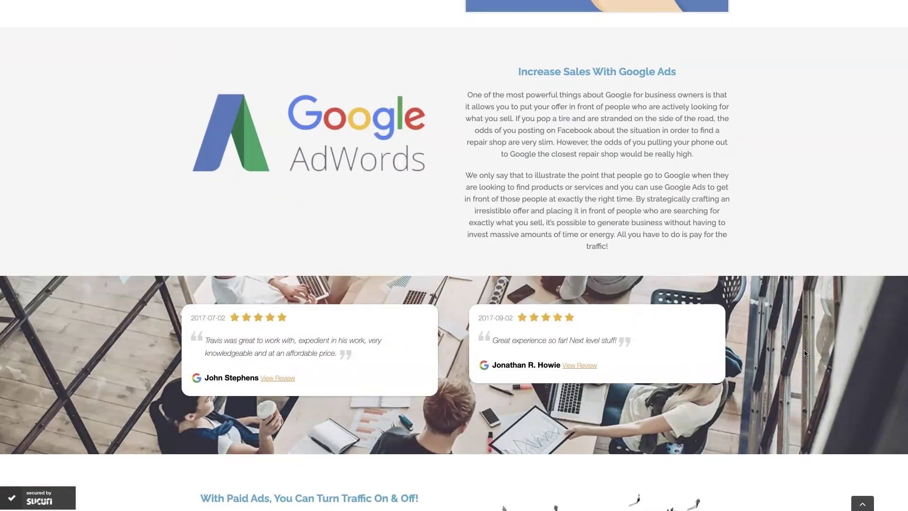
scroll(805, 353, up, 1)
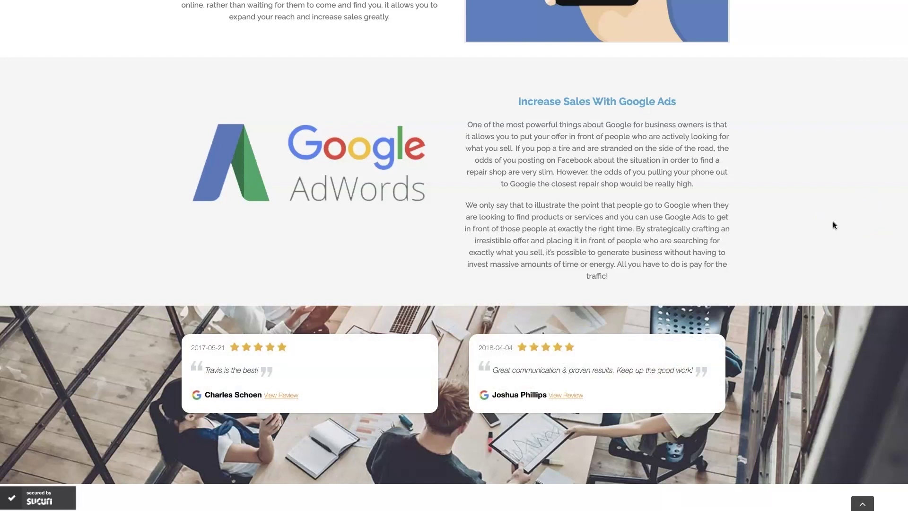
key(Home)
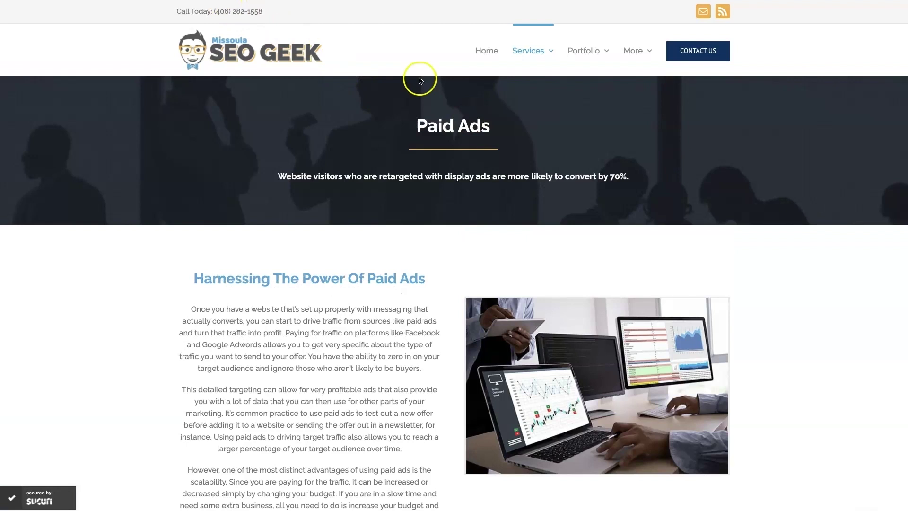